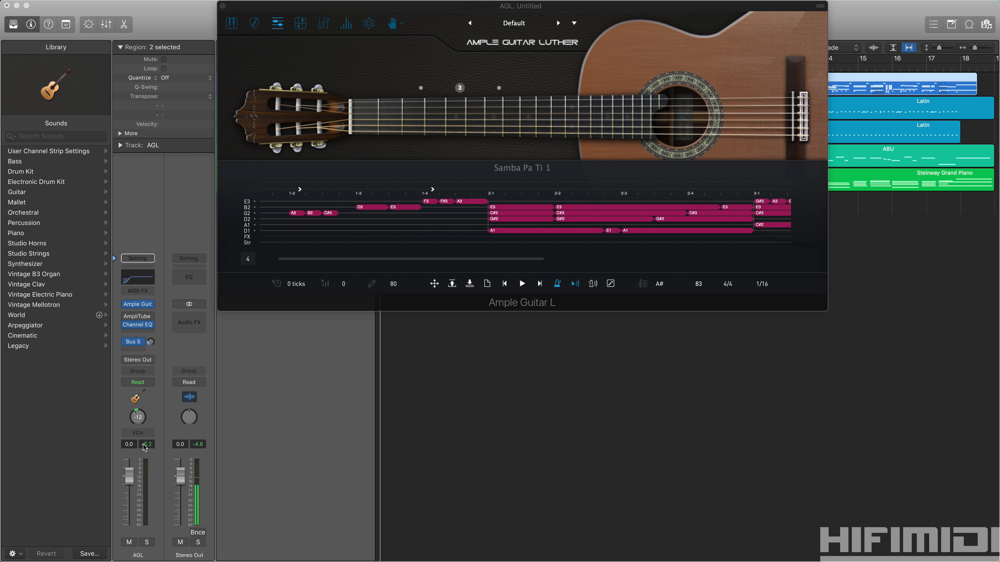
Step: Solo the AGL guitar and the vocal track, and play the guitar part with the Ample Guitar window open
{"action": "left_click", "coordinate": [223, 6]}
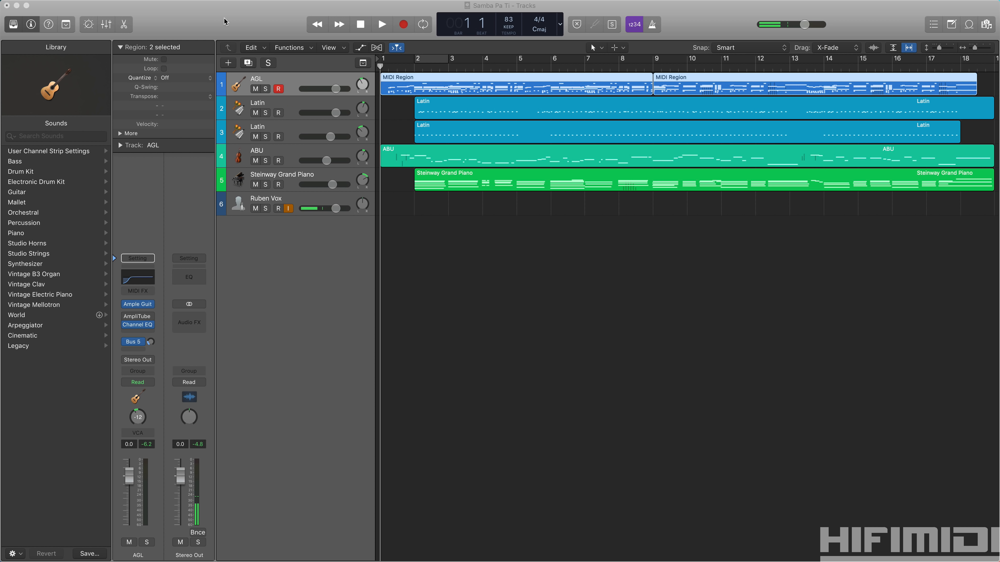
{"action": "left_click", "coordinate": [265, 89]}
{"action": "left_click", "coordinate": [265, 208]}
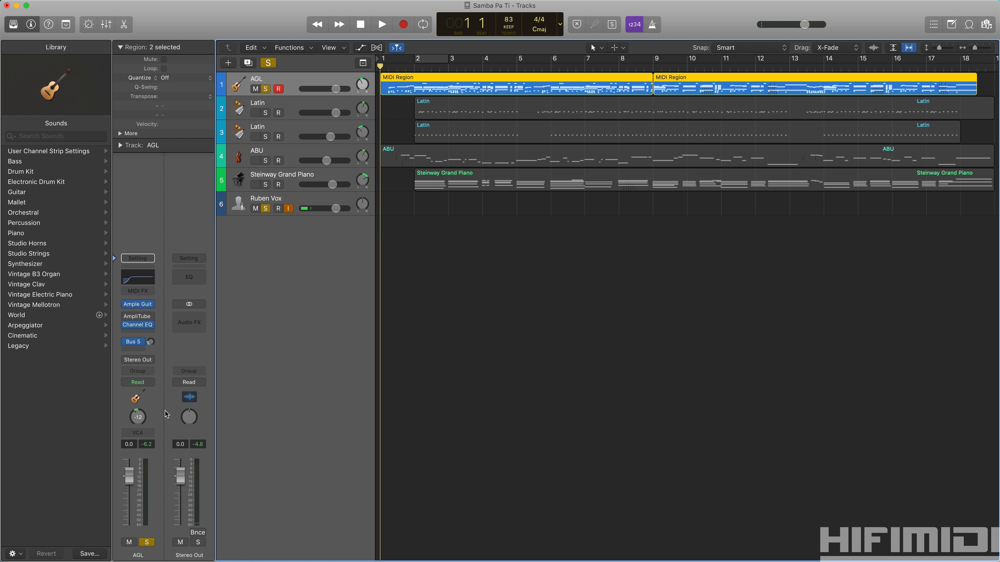
{"action": "left_click", "coordinate": [141, 304]}
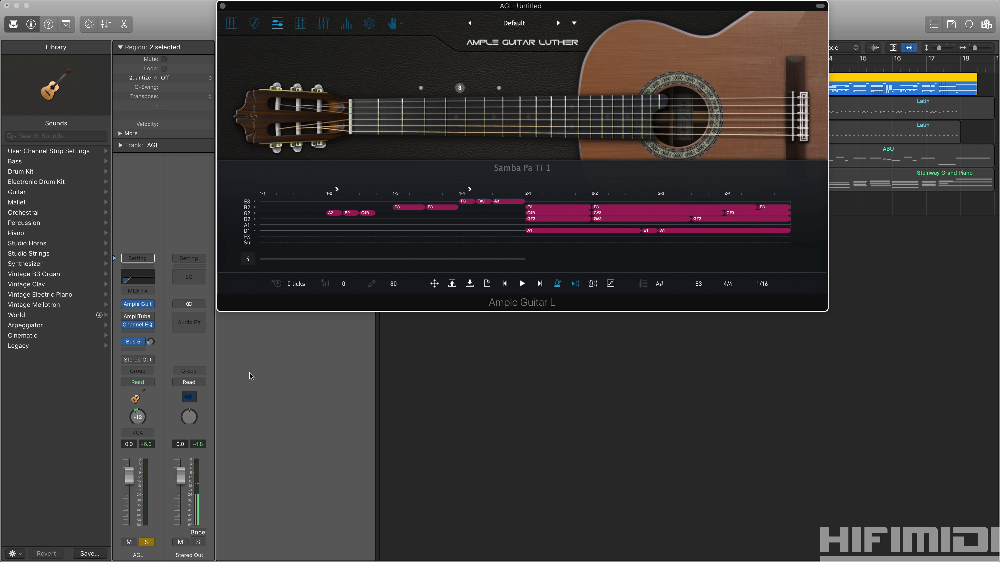
{"action": "key", "text": "space"}
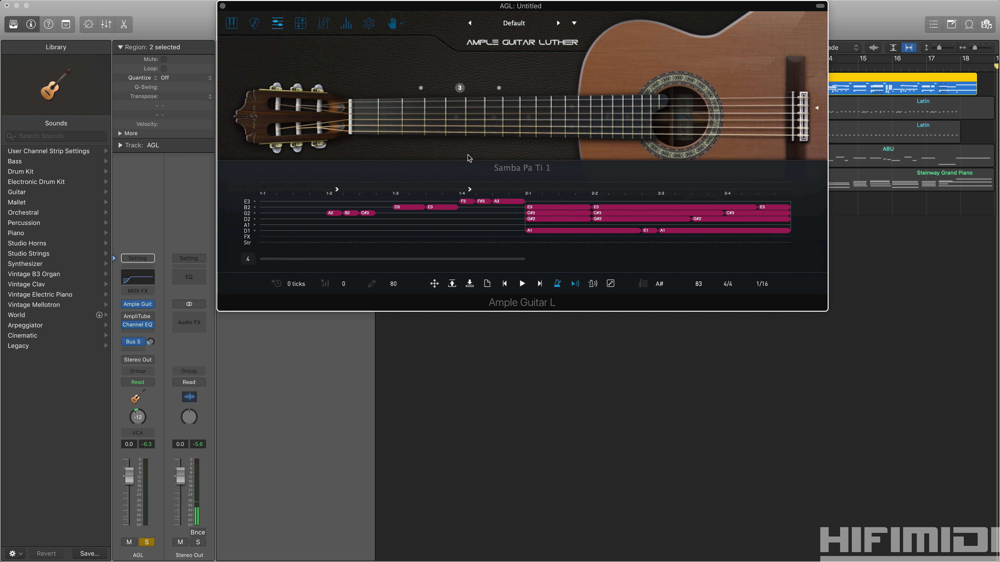
Step: Examine the Samba Pa Ti 1 riff's string notes and the note-grid options, and play the riff inside Ample Guitar
{"action": "scroll", "coordinate": [474, 207], "scroll_direction": "right", "scroll_amount": 2}
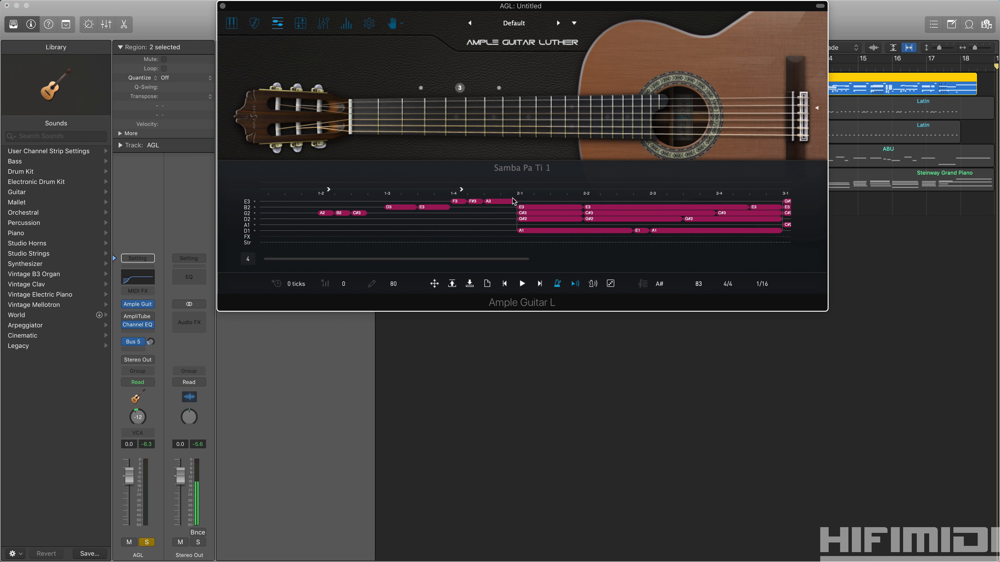
{"action": "scroll", "coordinate": [508, 207], "scroll_direction": "right", "scroll_amount": 5}
{"action": "scroll", "coordinate": [512, 207], "scroll_direction": "left", "scroll_amount": 5}
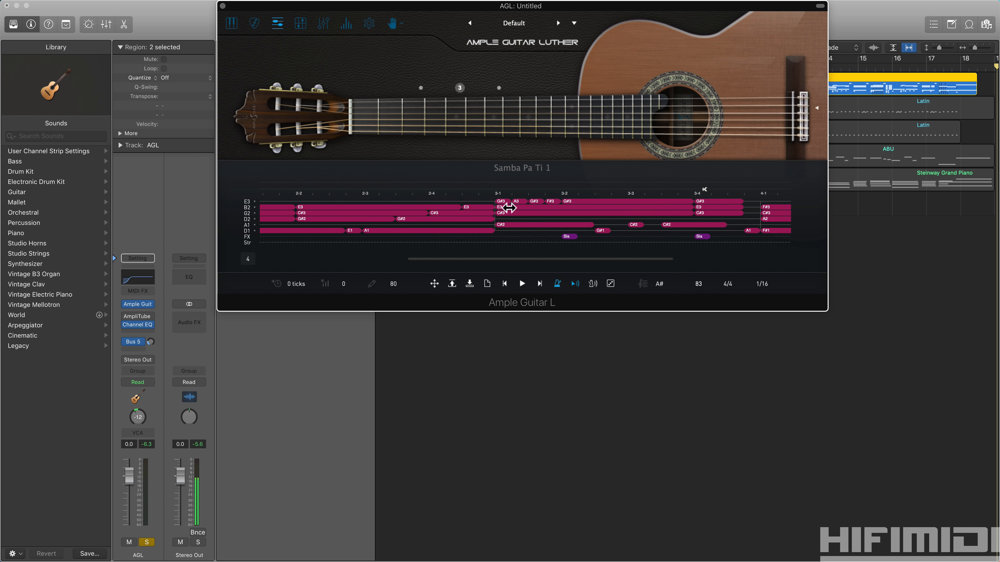
{"action": "scroll", "coordinate": [503, 208], "scroll_direction": "left", "scroll_amount": 2}
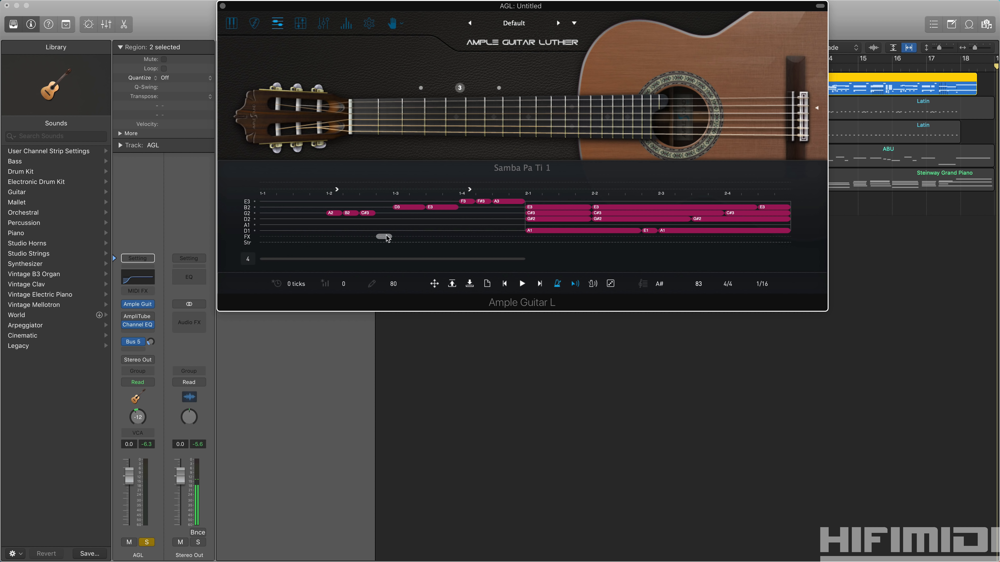
{"action": "left_click", "coordinate": [777, 284]}
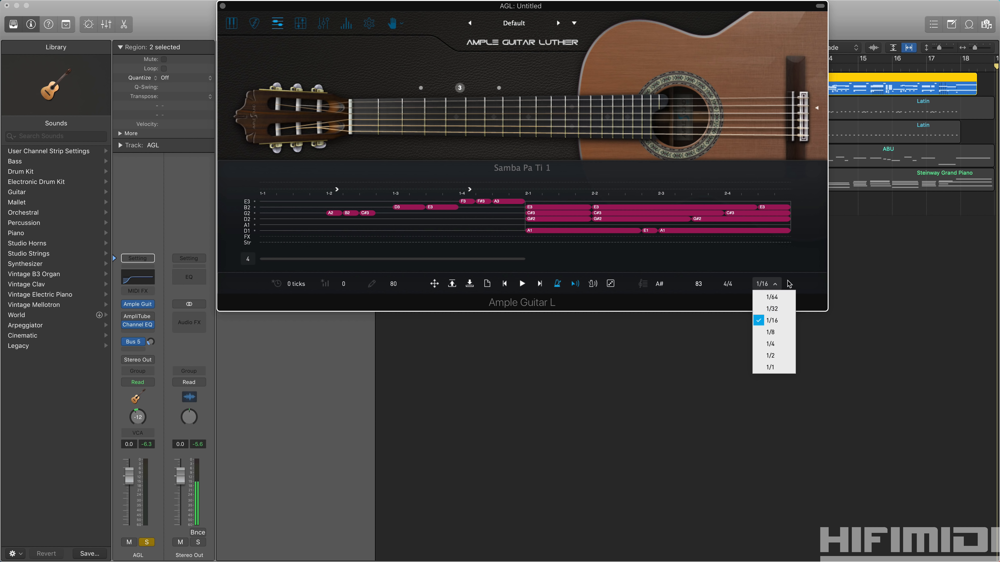
{"action": "left_click", "coordinate": [792, 269]}
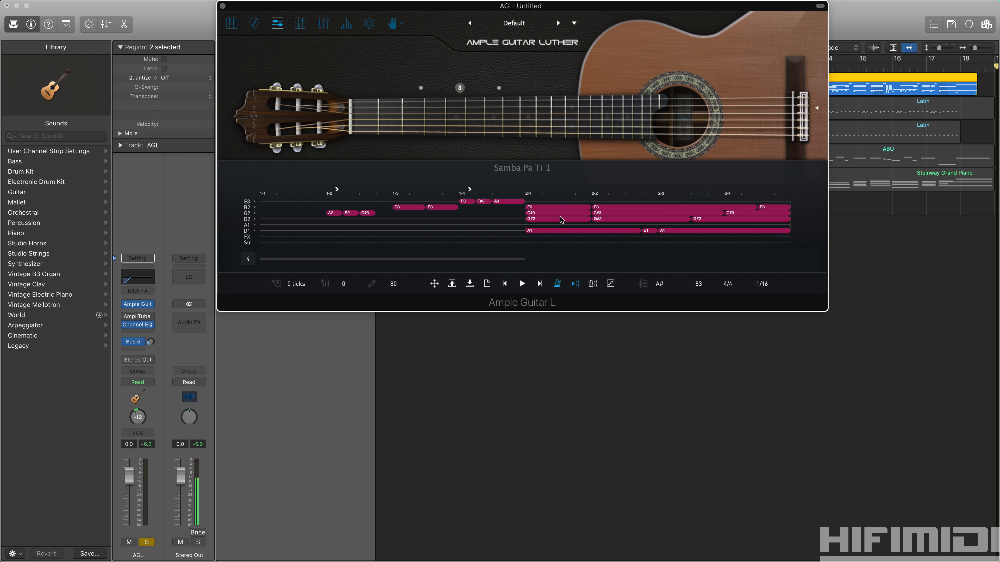
{"action": "left_click", "coordinate": [522, 284]}
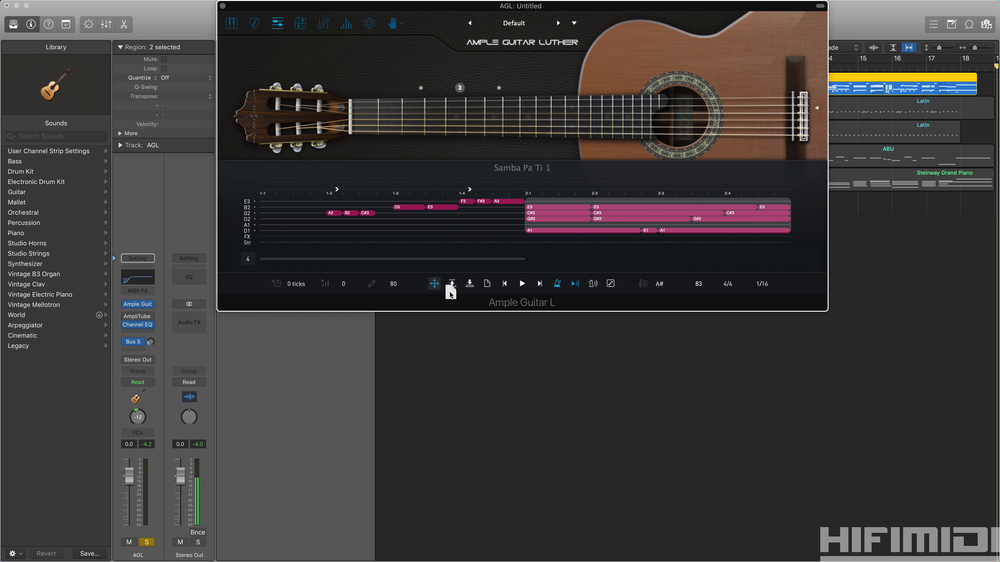
Step: Close the Ample Guitar window and enlarge the Piano Roll to view the first guitar region's notes
{"action": "left_click", "coordinate": [213, 5]}
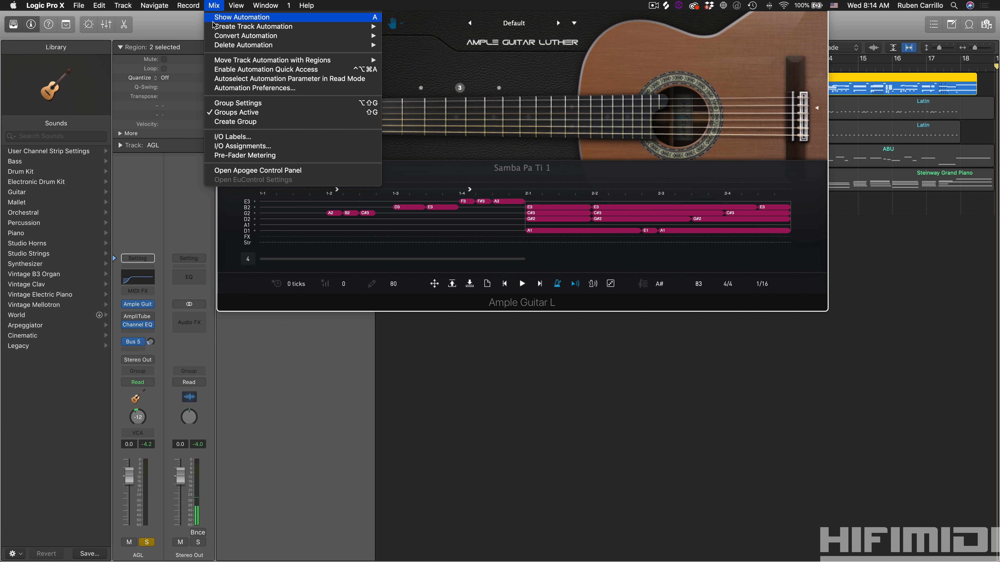
{"action": "key", "text": "Escape"}
{"action": "left_click", "coordinate": [223, 6]}
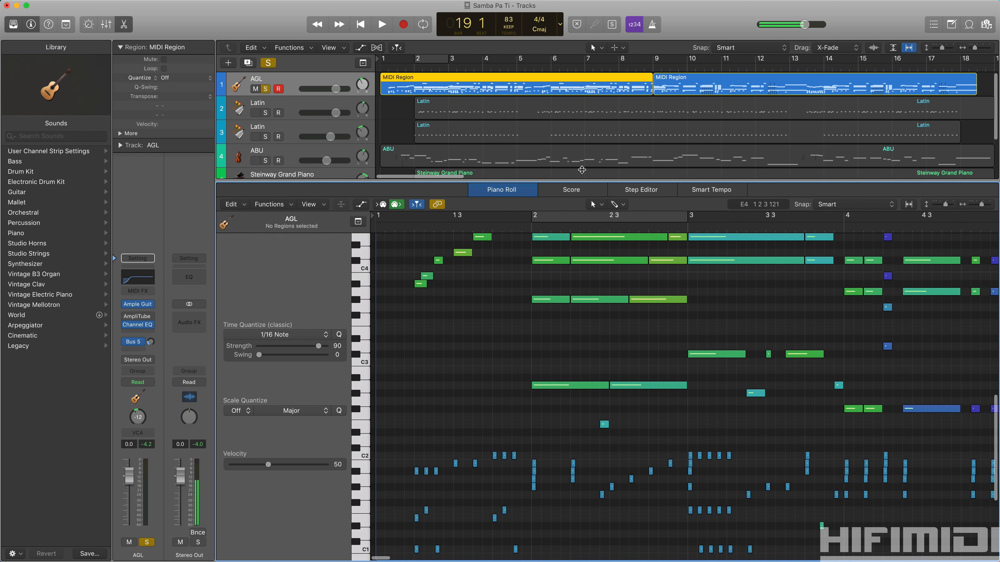
{"action": "left_click_drag", "start_coordinate": [580, 188], "coordinate": [580, 140]}
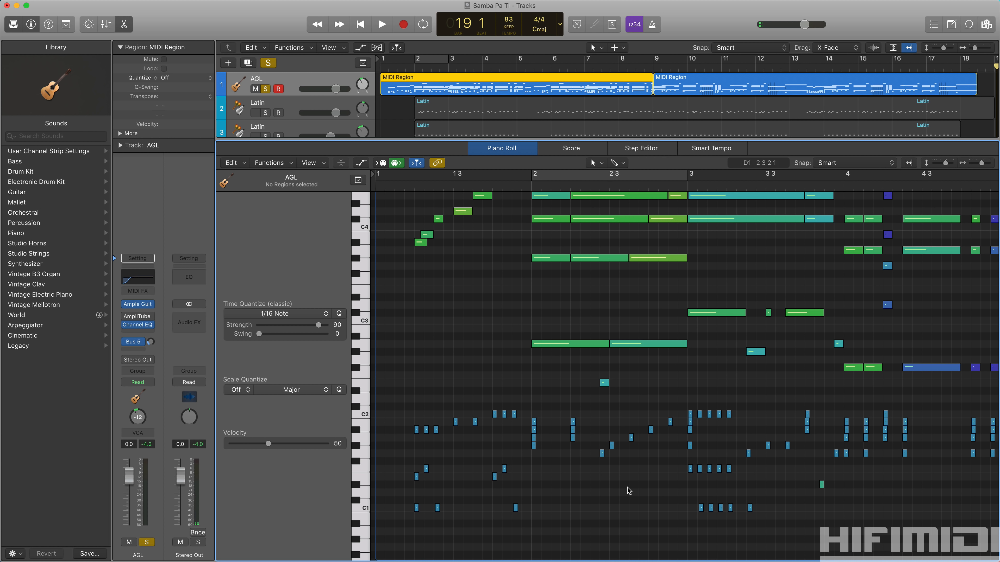
{"action": "scroll", "coordinate": [602, 500], "scroll_direction": "up", "scroll_amount": 5}
{"action": "scroll", "coordinate": [602, 500], "scroll_direction": "up", "scroll_amount": 1}
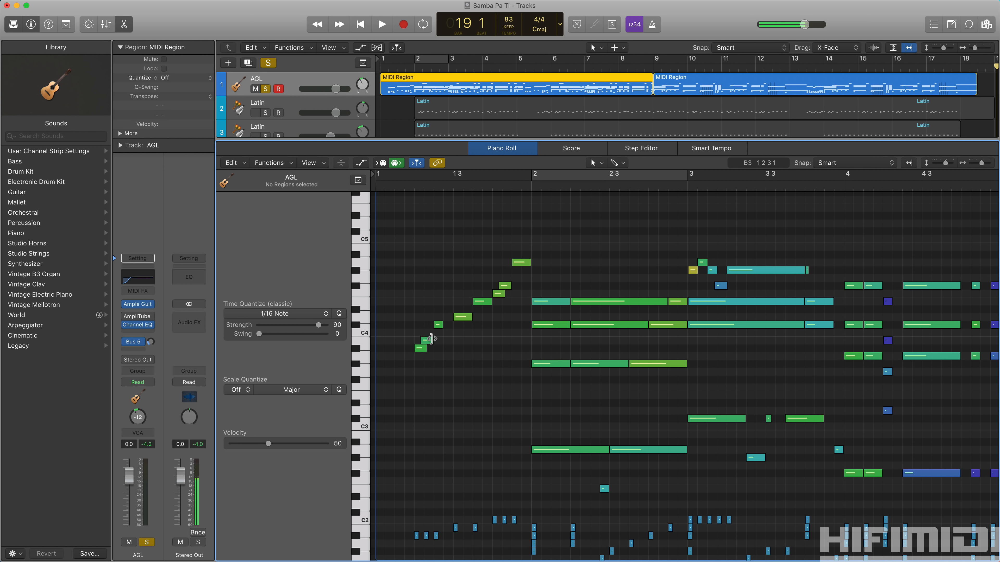
Step: Play the opening notes of the guitar region from bar 1 beat 2
{"action": "left_click", "coordinate": [404, 191]}
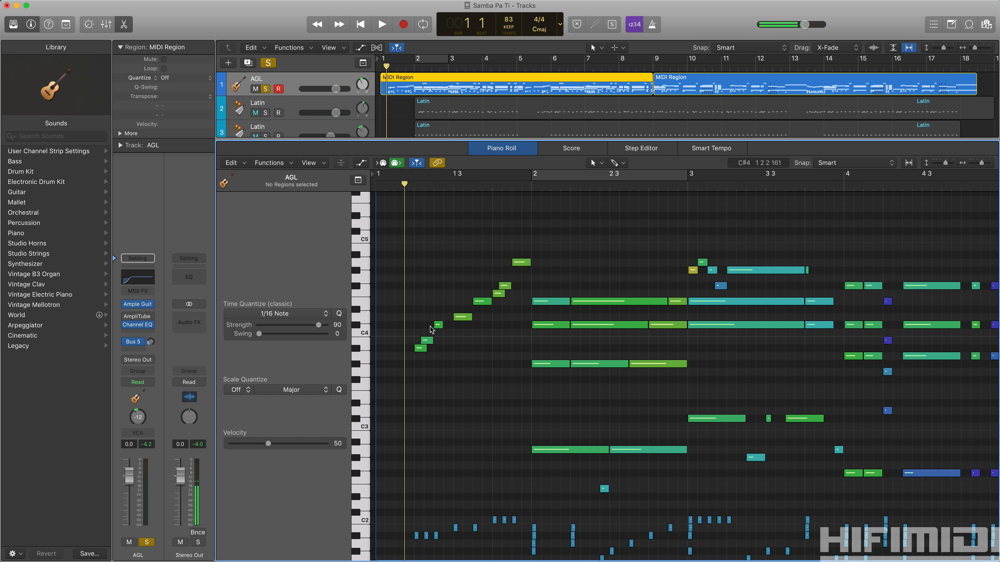
{"action": "key", "text": "space"}
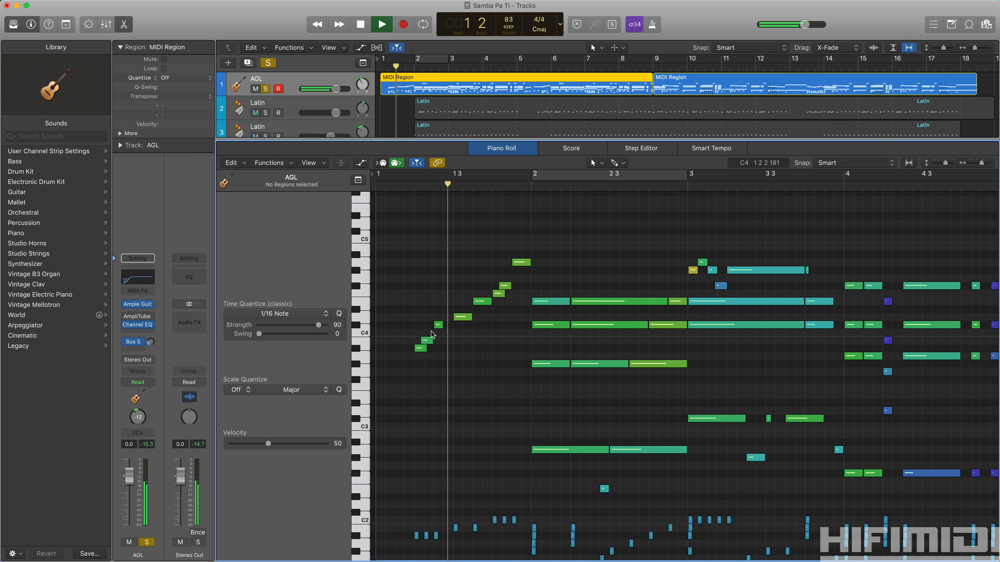
{"action": "key", "text": "space"}
Step: Trim the start of the second opening note (B3) so it no longer overlaps the first, and play the passage
{"action": "left_click_drag", "start_coordinate": [425, 342], "coordinate": [428, 340]}
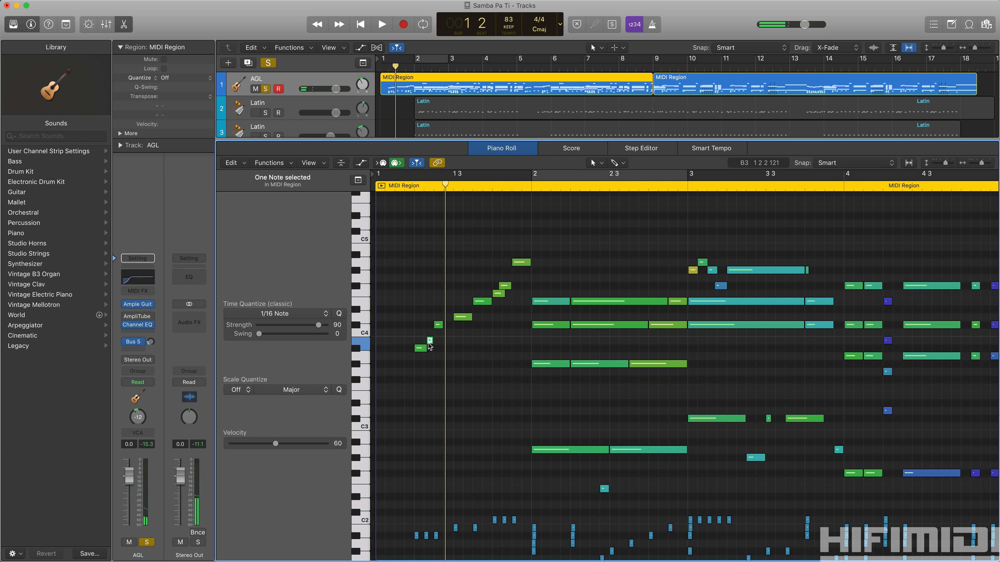
{"action": "left_click", "coordinate": [429, 342]}
{"action": "key", "text": "space"}
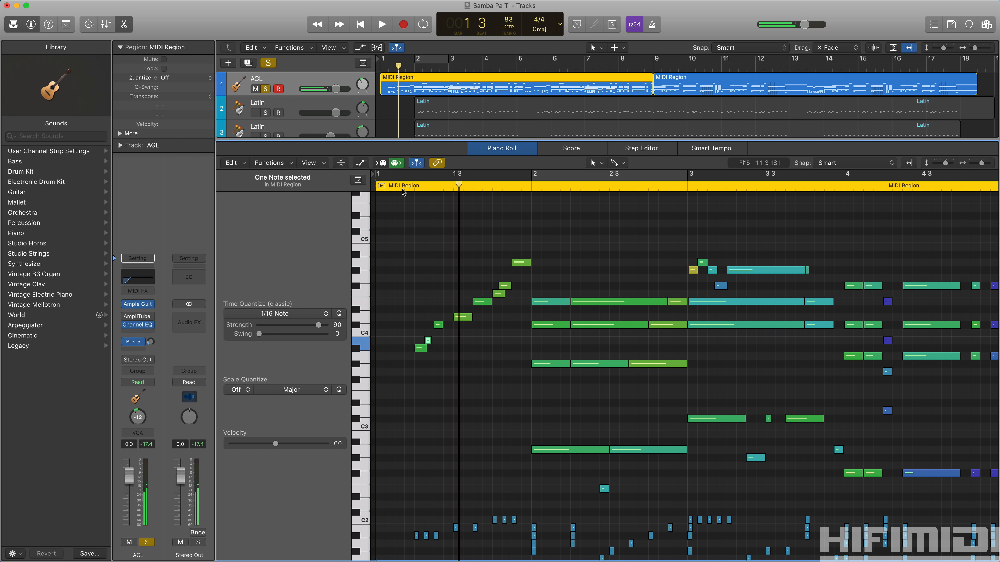
{"action": "left_click", "coordinate": [402, 189]}
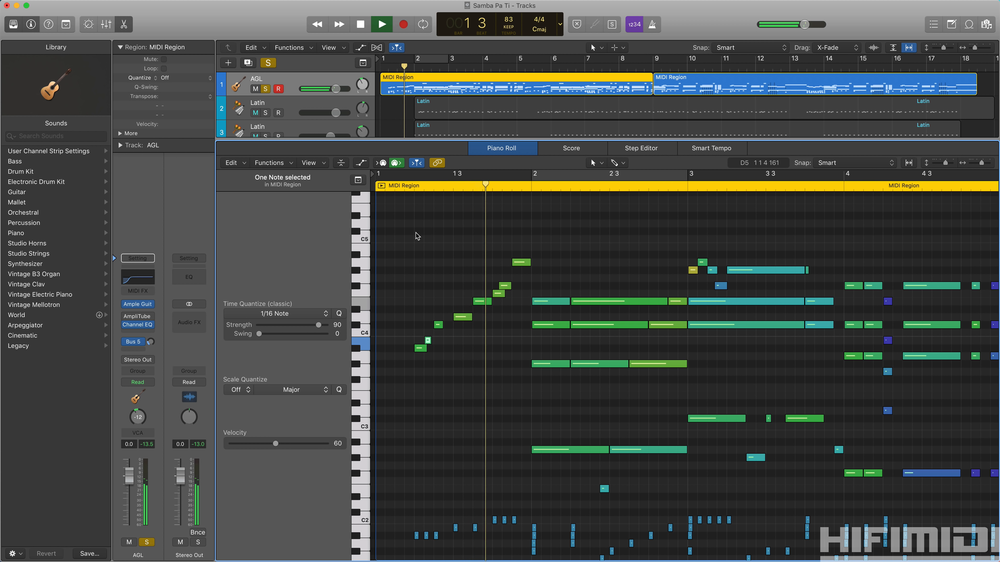
{"action": "key", "text": "space"}
Step: Extend the start of the B3 note back over the first note and play the opening run into bar 2
{"action": "left_click_drag", "start_coordinate": [431, 343], "coordinate": [421, 341]}
{"action": "left_click", "coordinate": [401, 188]}
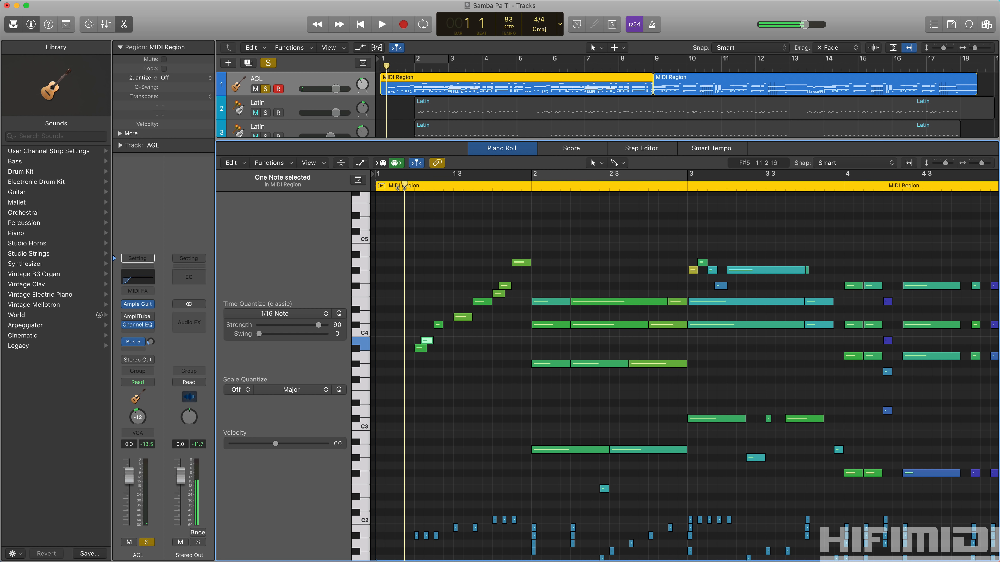
{"action": "key", "text": "space"}
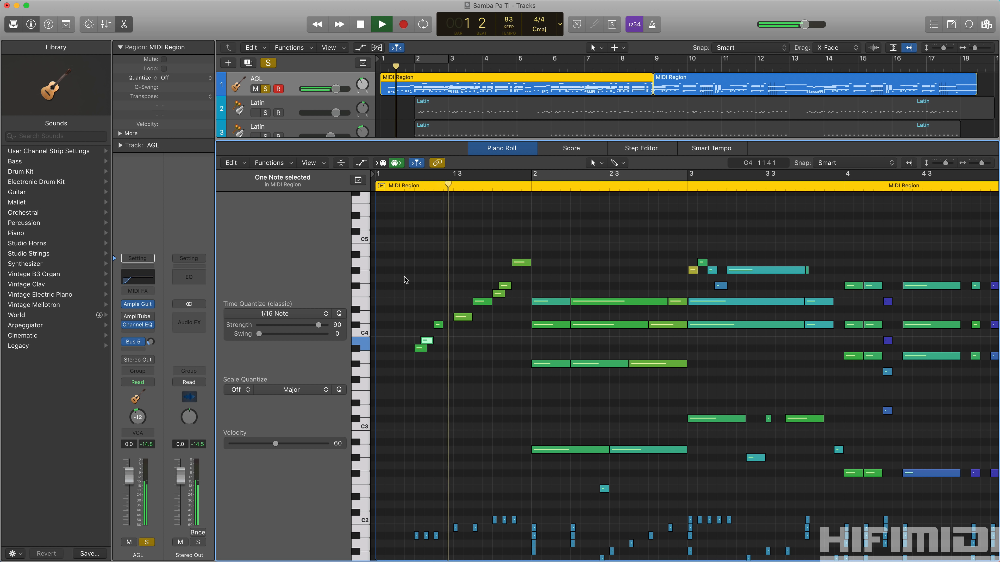
{"action": "key", "text": "space"}
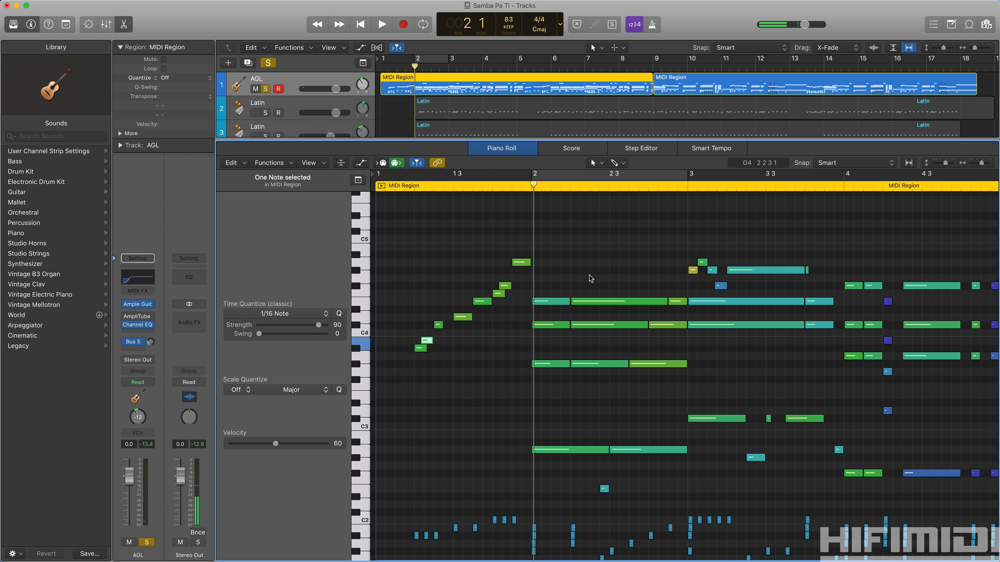
Step: Set the velocity of the four A maj7 chord notes at the start of bar 2 to 27 and play them
{"action": "left_click", "coordinate": [566, 280]}
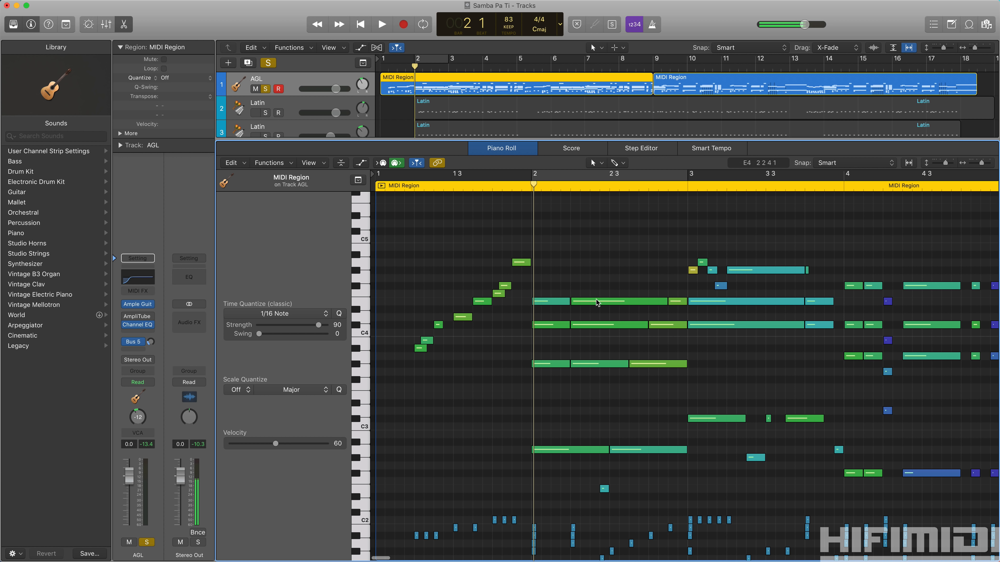
{"action": "left_click_drag", "start_coordinate": [563, 297], "coordinate": [551, 455]}
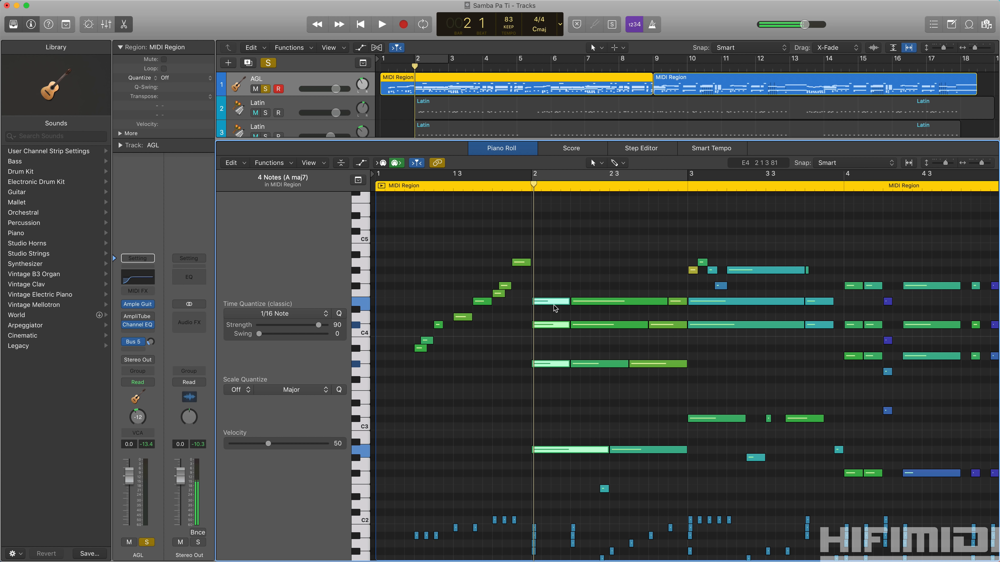
{"action": "left_click", "coordinate": [553, 300]}
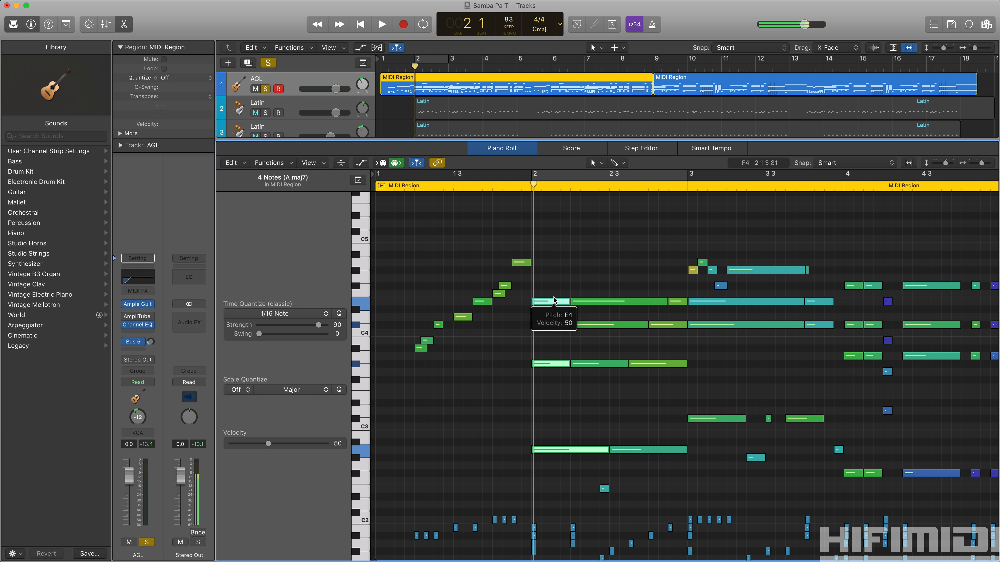
{"action": "left_click_drag", "start_coordinate": [553, 300], "coordinate": [559, 343]}
{"action": "left_click", "coordinate": [512, 187]}
{"action": "key", "text": "space"}
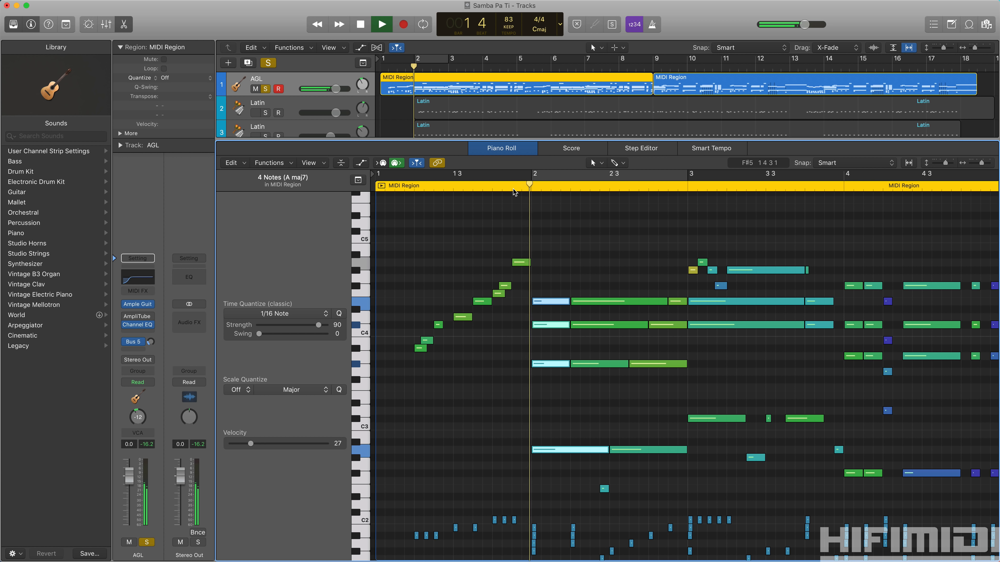
Step: Set the velocity of the four bar 2 chord notes to 59 and play on from just before them
{"action": "left_click_drag", "start_coordinate": [553, 302], "coordinate": [556, 276]}
{"action": "left_click", "coordinate": [513, 187]}
{"action": "key", "text": "space"}
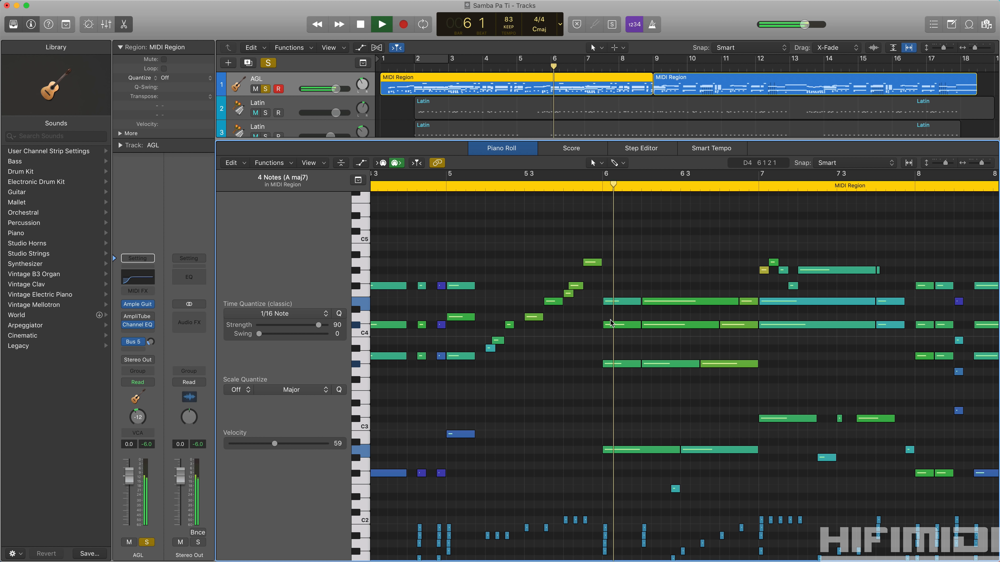
{"action": "key", "text": "space"}
Step: Inspect the three upper chord notes at bar 6, and play the end of the first region from bar 8 beat 3
{"action": "left_click_drag", "start_coordinate": [609, 293], "coordinate": [610, 390]}
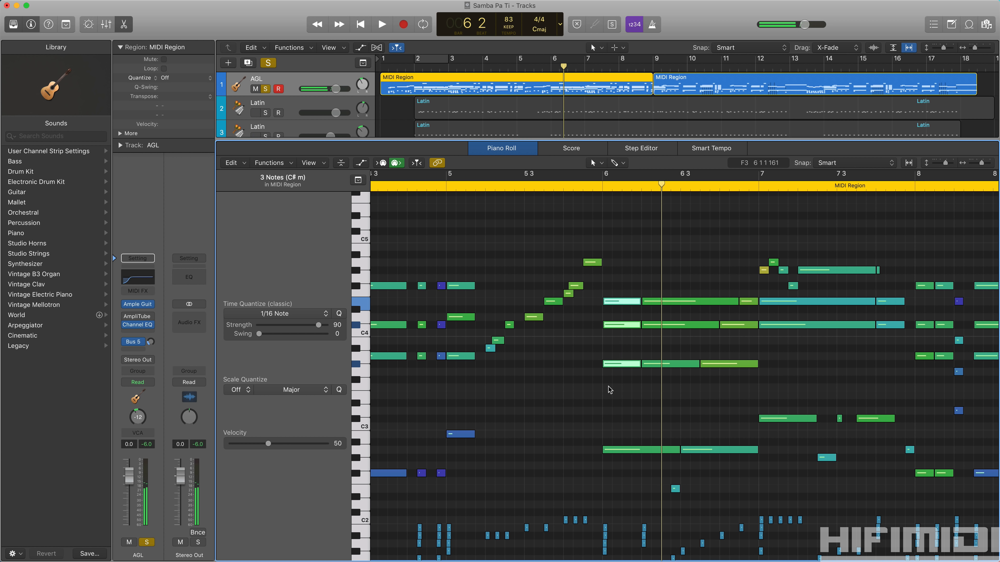
{"action": "left_click", "coordinate": [610, 390]}
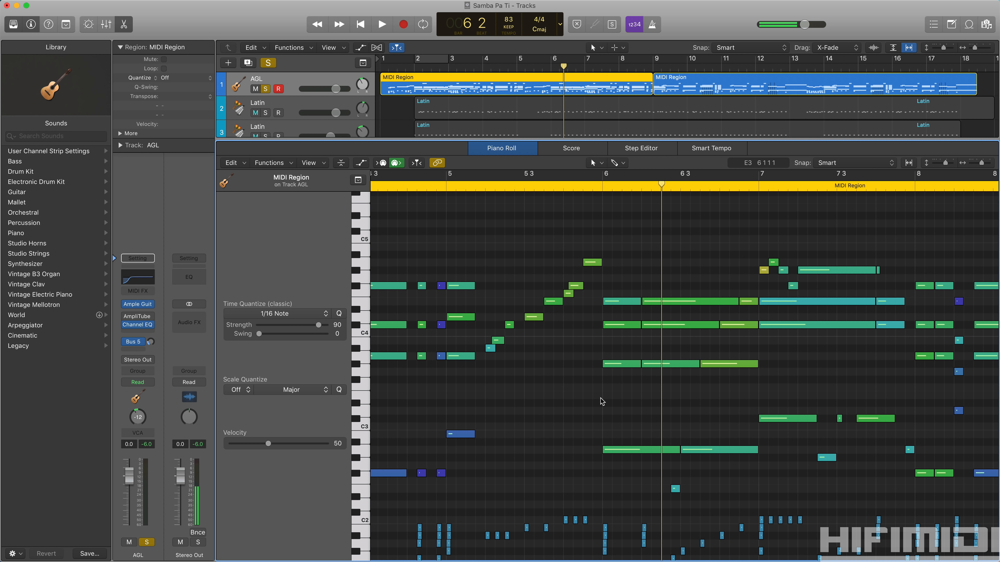
{"action": "scroll", "coordinate": [604, 354], "scroll_direction": "right", "scroll_amount": 5}
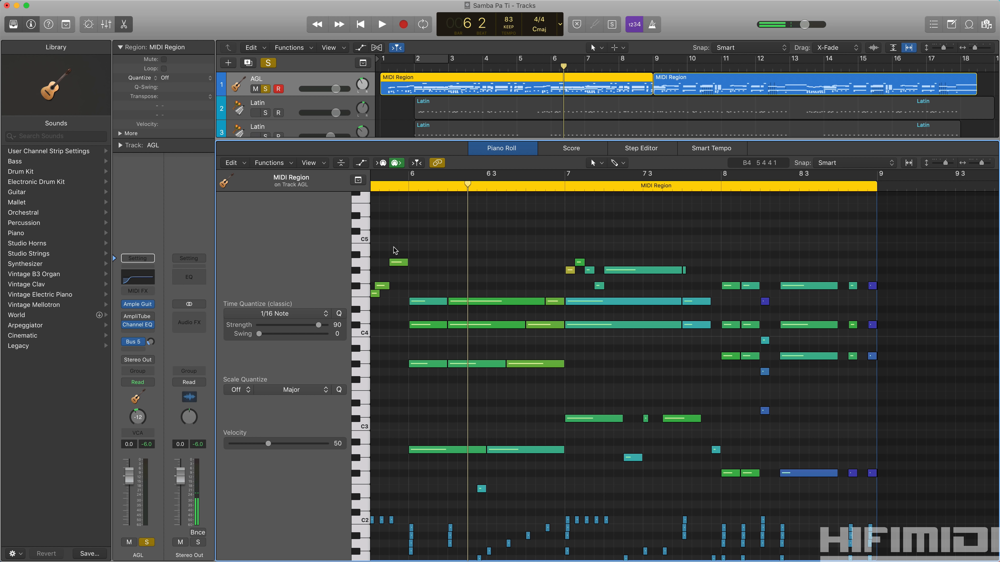
{"action": "left_click", "coordinate": [630, 65]}
{"action": "key", "text": "space"}
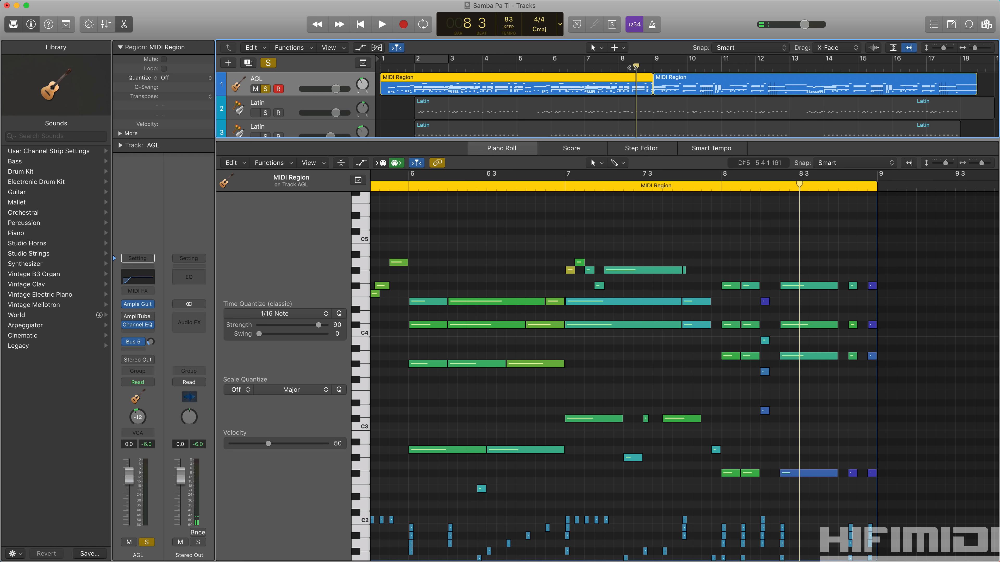
{"action": "key", "text": "space"}
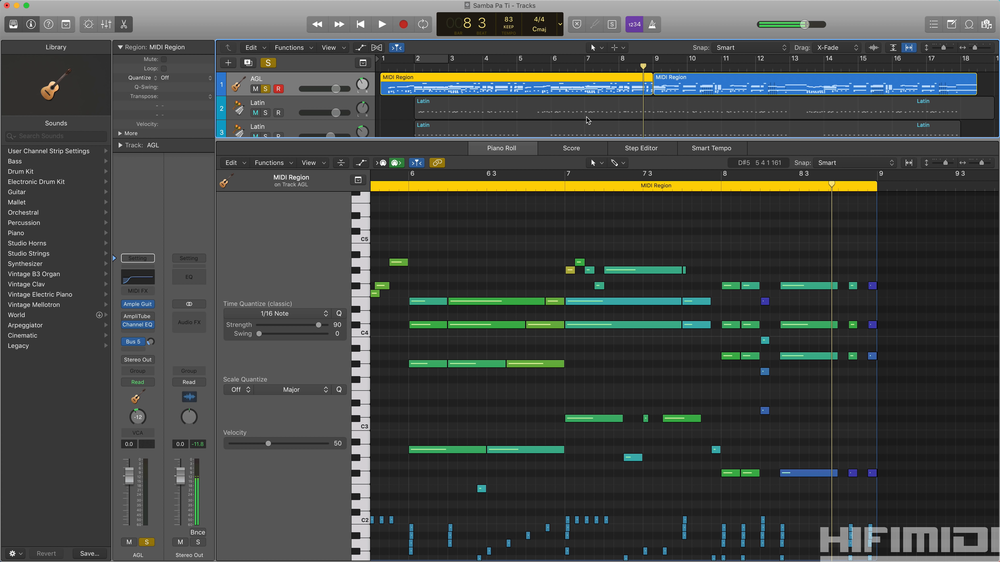
Step: Close the Piano Roll and play the full arrangement from the beginning with all track solos cleared
{"action": "key", "text": "Return"}
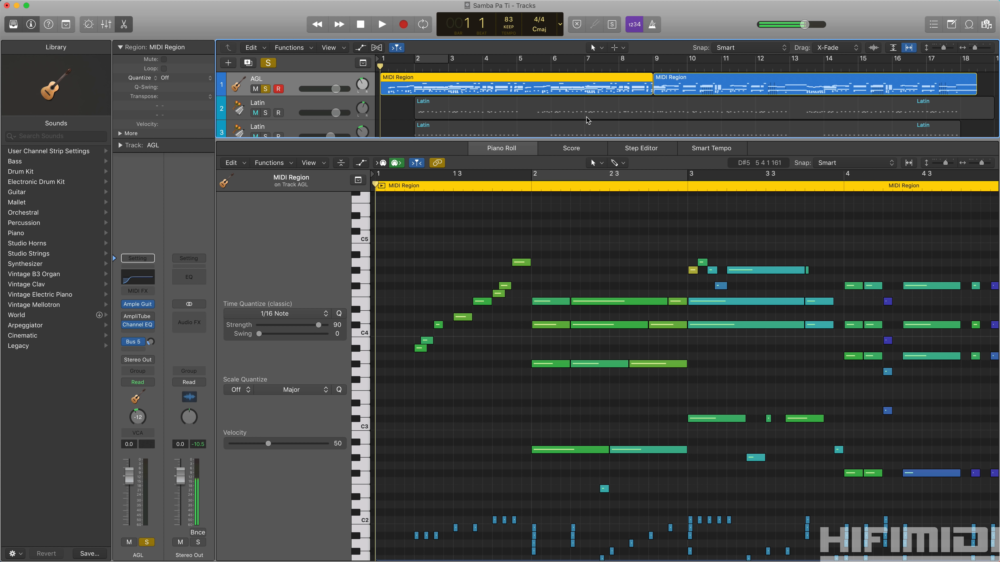
{"action": "key", "text": "e"}
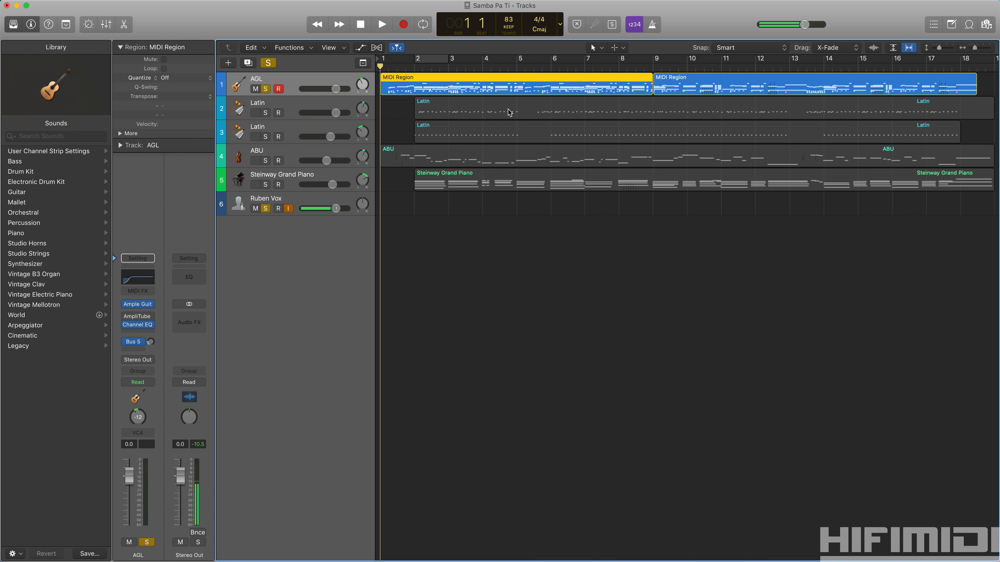
{"action": "left_click", "coordinate": [268, 63]}
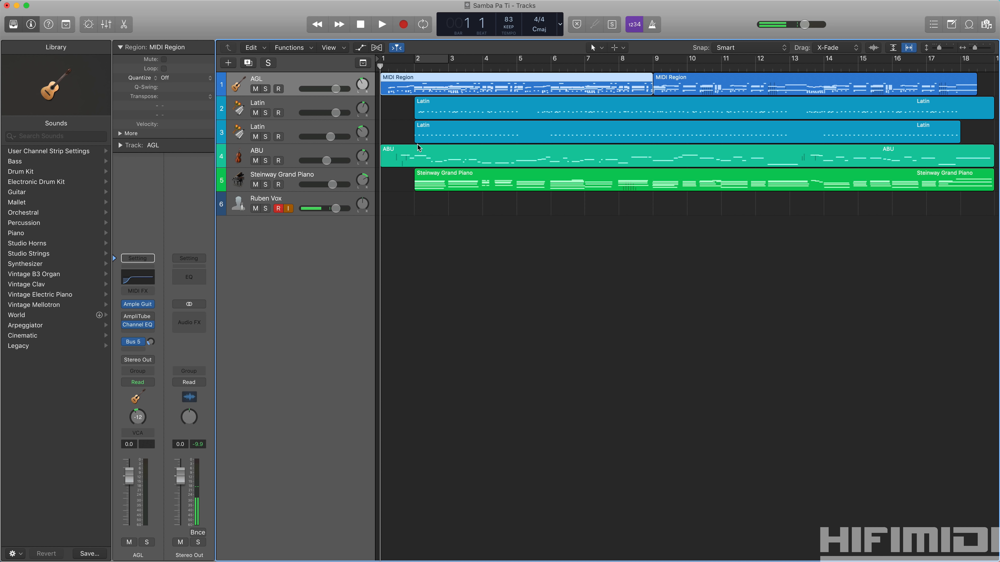
{"action": "key", "text": "space"}
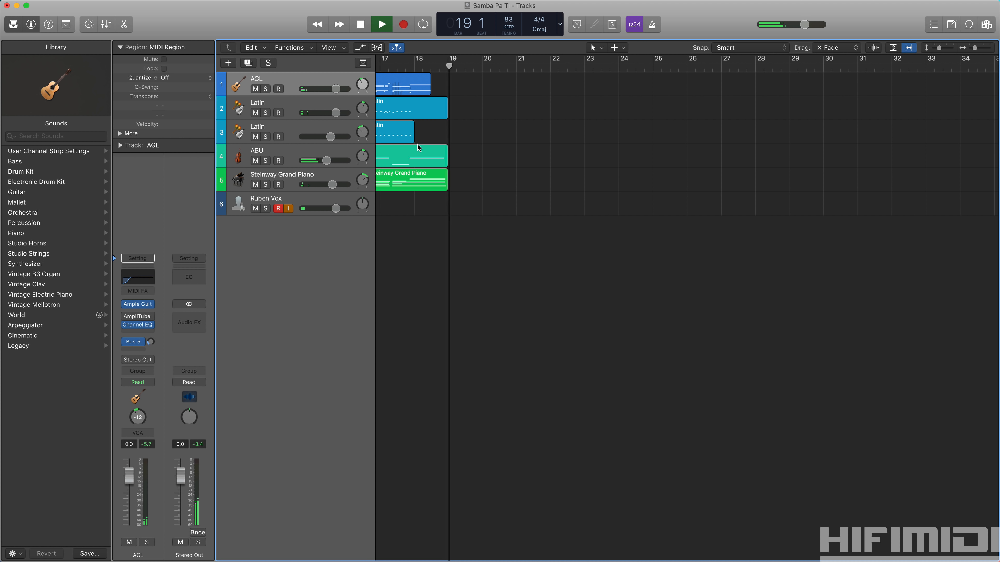
{"action": "key", "text": "space"}
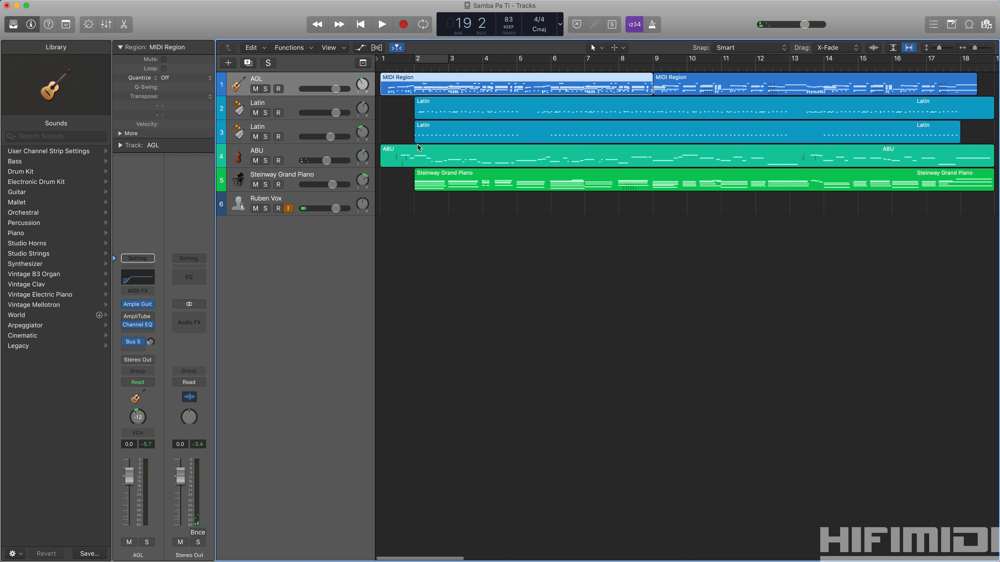